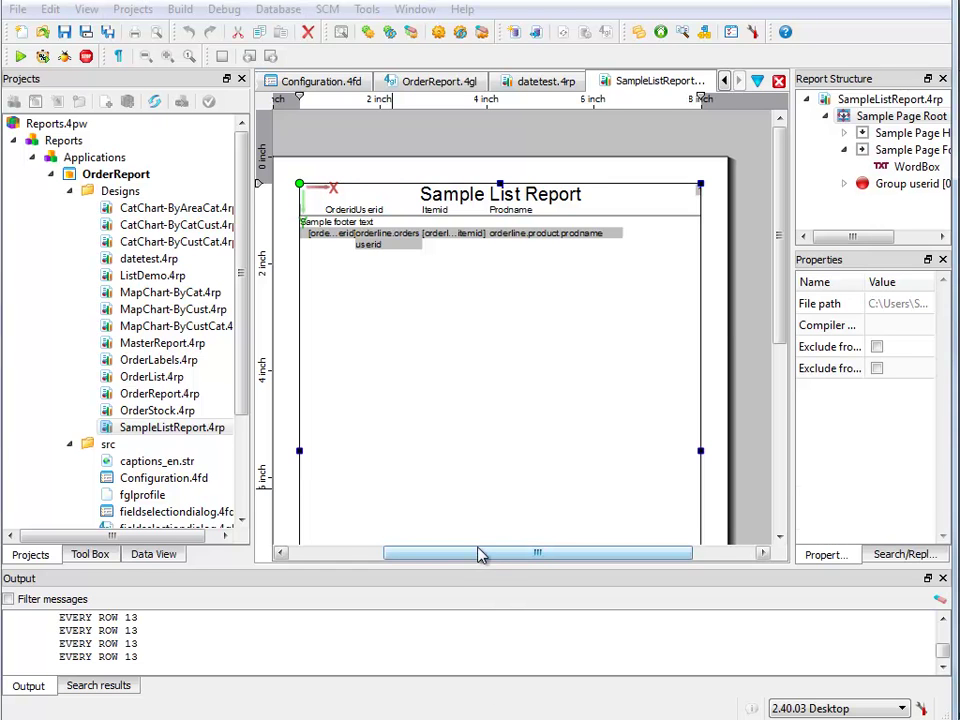
Scroll through page 1 of 8 of the Sample List Report preview to check its footer
{"action": "left_click_drag", "start_coordinate": [480, 553], "coordinate": [455, 560]}
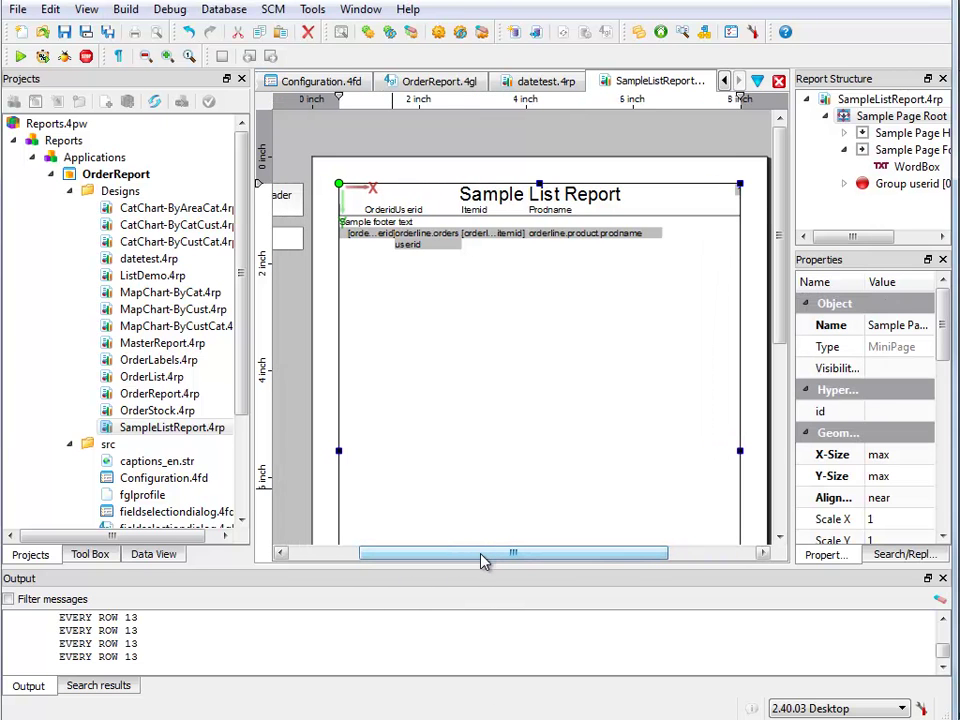
{"action": "scroll", "coordinate": [458, 426], "scroll_direction": "down", "scroll_amount": 2}
{"action": "scroll", "coordinate": [460, 427], "scroll_direction": "up", "scroll_amount": 2}
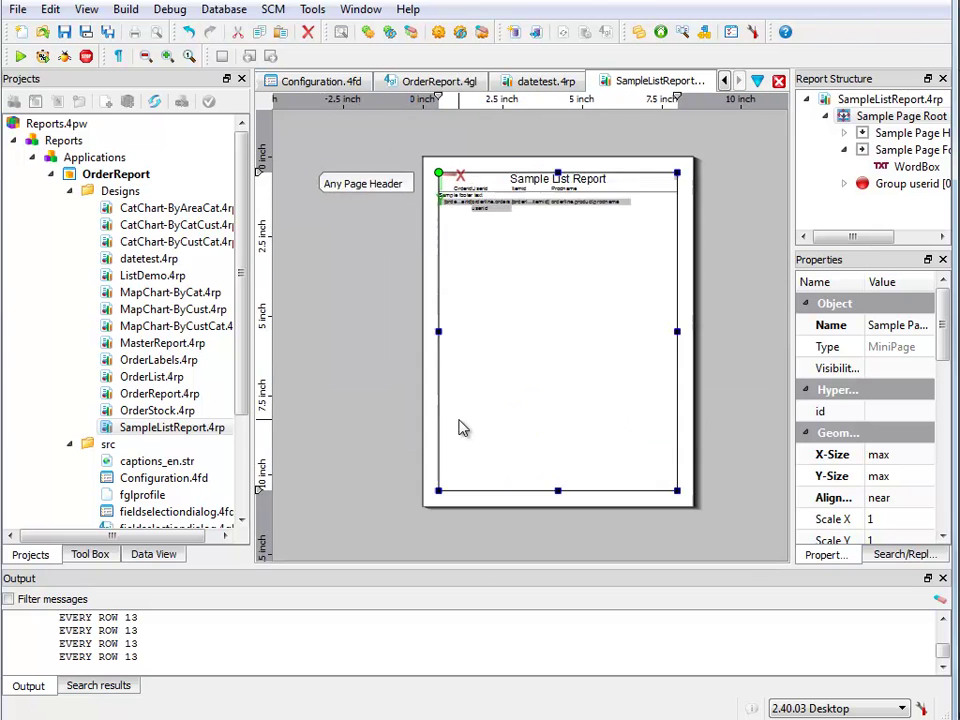
{"action": "scroll", "coordinate": [459, 426], "scroll_direction": "up", "scroll_amount": 2}
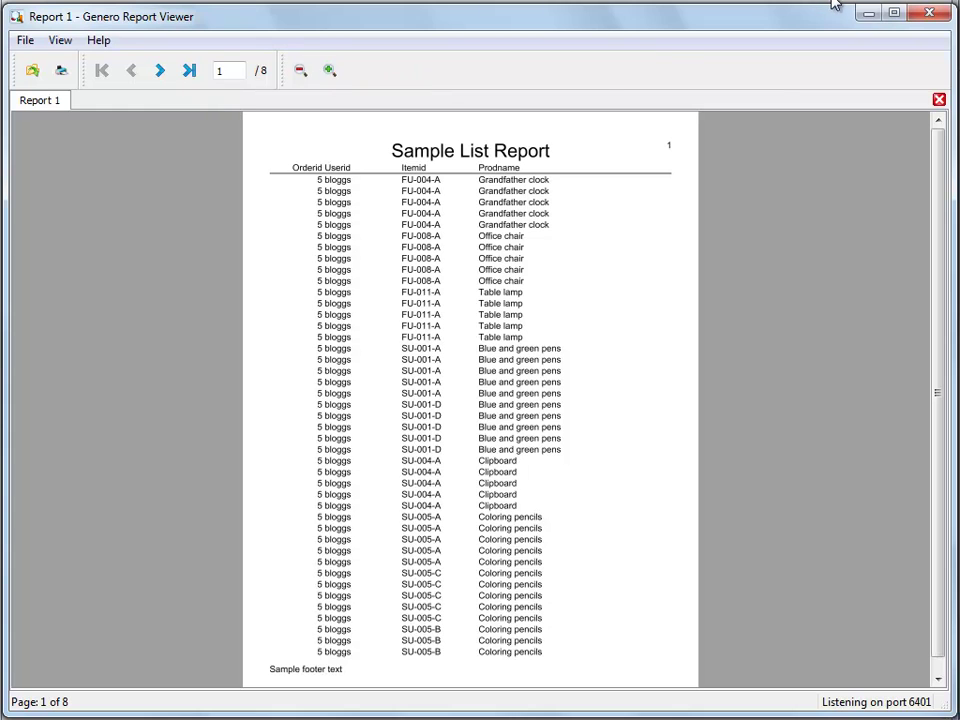
Minimize the Report Viewer to return to the SampleListReport.4rp design
{"action": "left_click", "coordinate": [867, 14]}
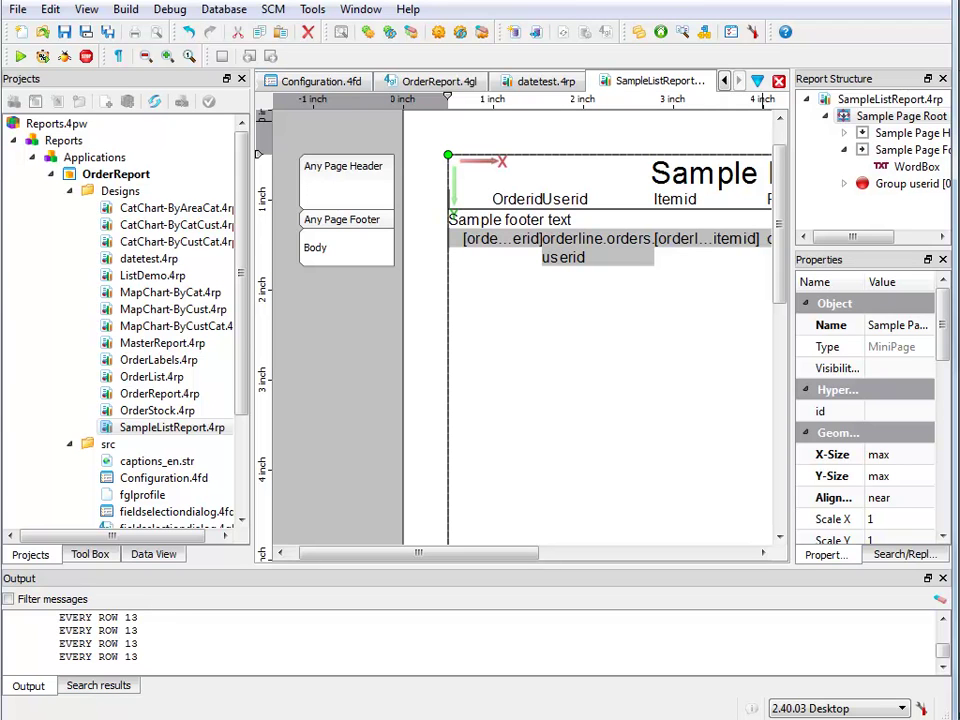
Drop a Page Number box into the Any Page Footer beside the footer text, and widen the right panels
{"action": "left_click", "coordinate": [533, 224]}
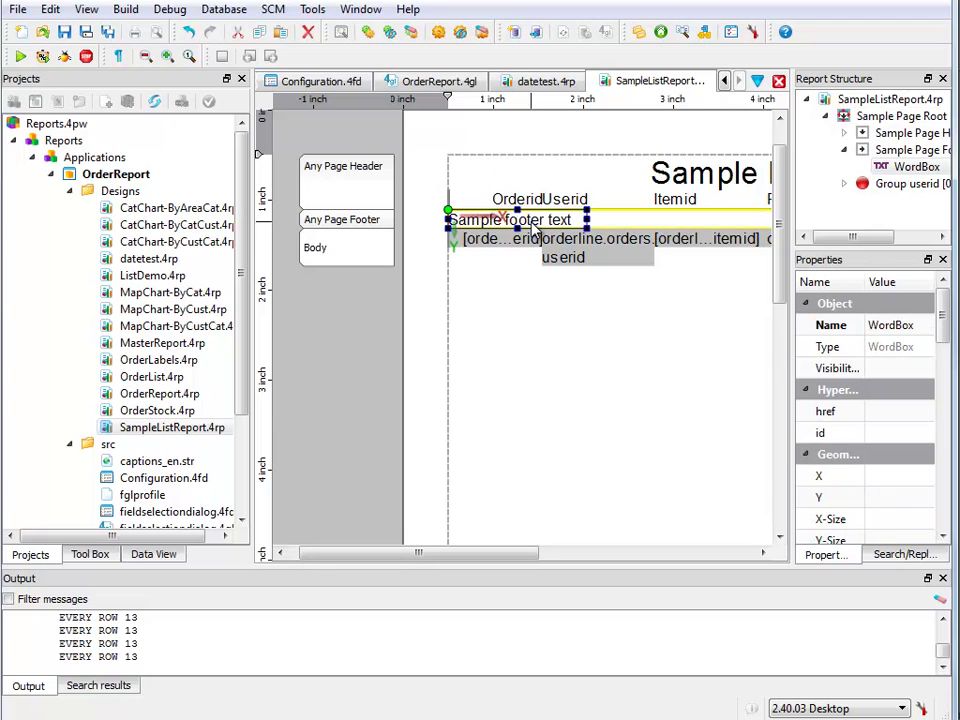
{"action": "left_click", "coordinate": [366, 224]}
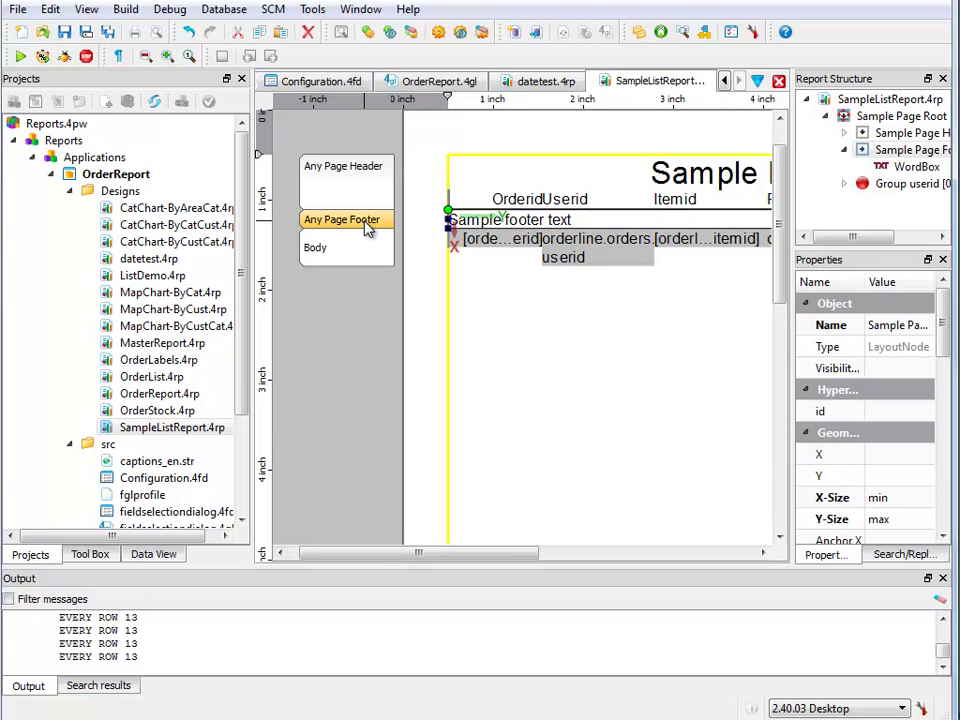
{"action": "left_click", "coordinate": [89, 555]}
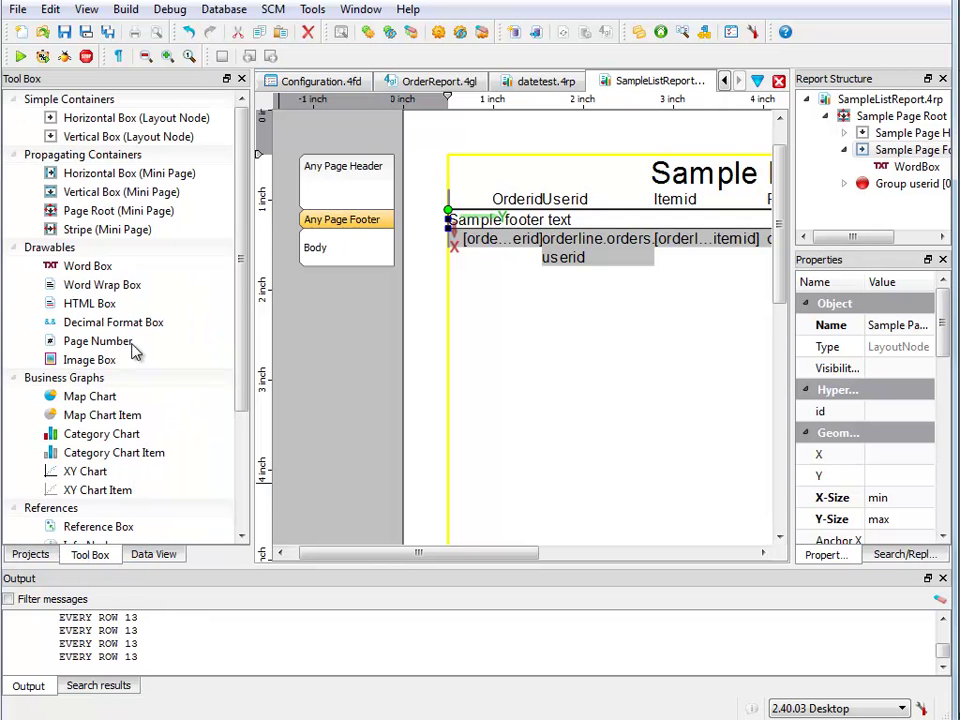
{"action": "left_click_drag", "start_coordinate": [118, 345], "coordinate": [595, 225]}
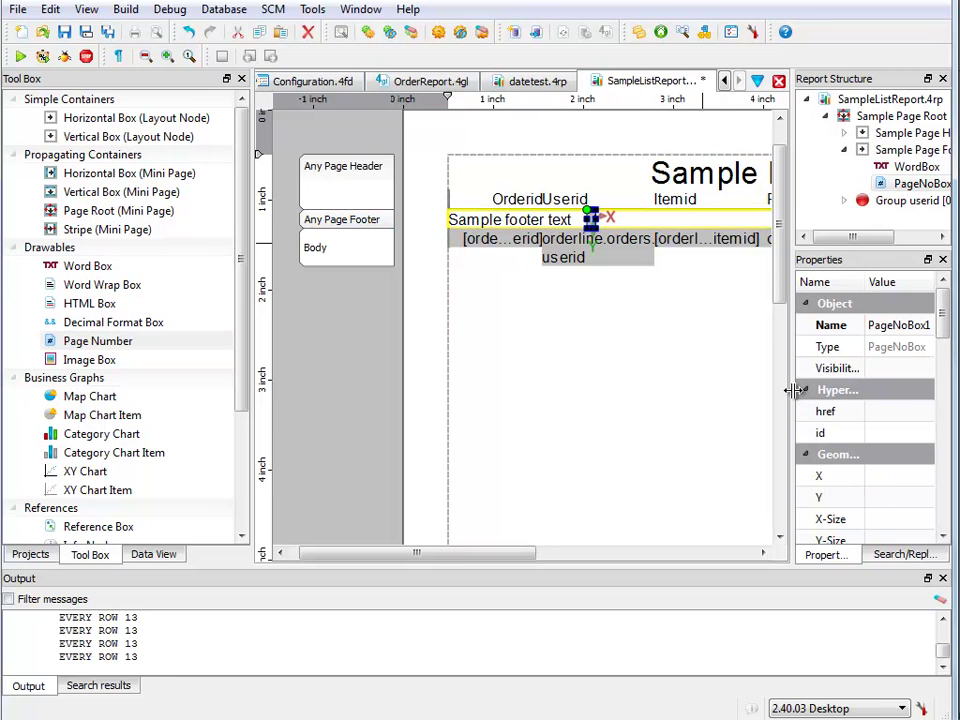
{"action": "left_click_drag", "start_coordinate": [792, 390], "coordinate": [705, 389]}
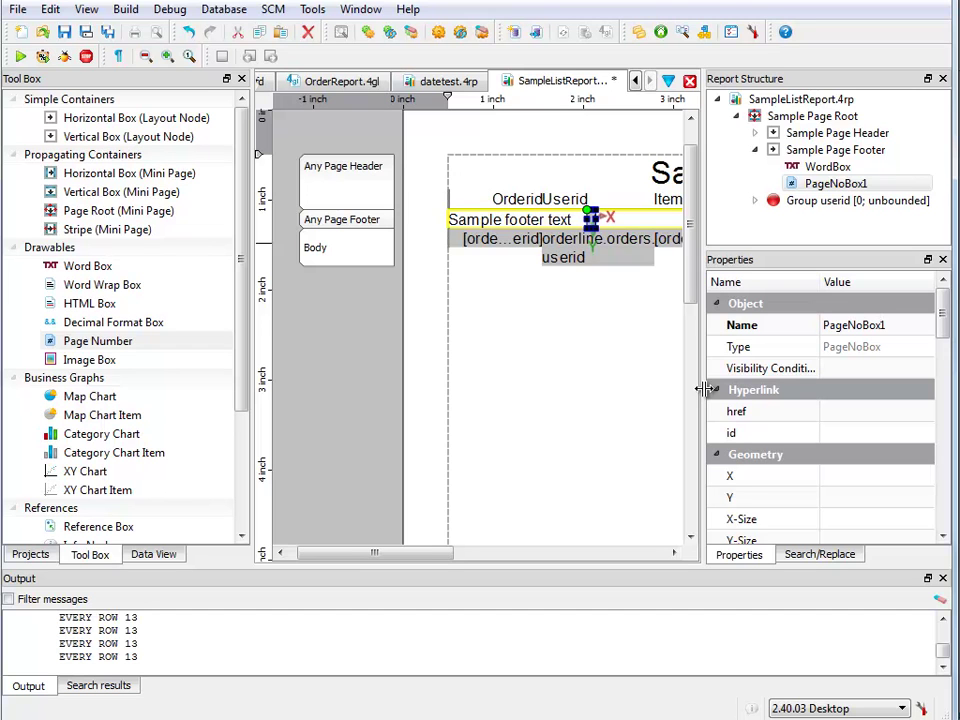
Select PageNoBox1 and start editing its empty Text Expression property
{"action": "left_click", "coordinate": [828, 116]}
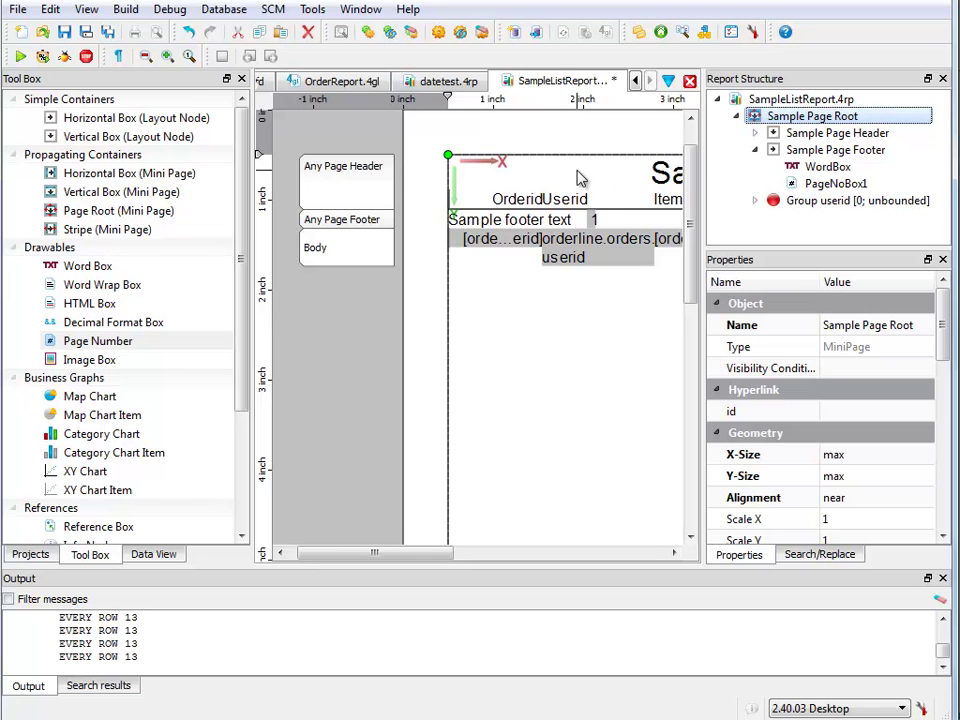
{"action": "left_click", "coordinate": [594, 221]}
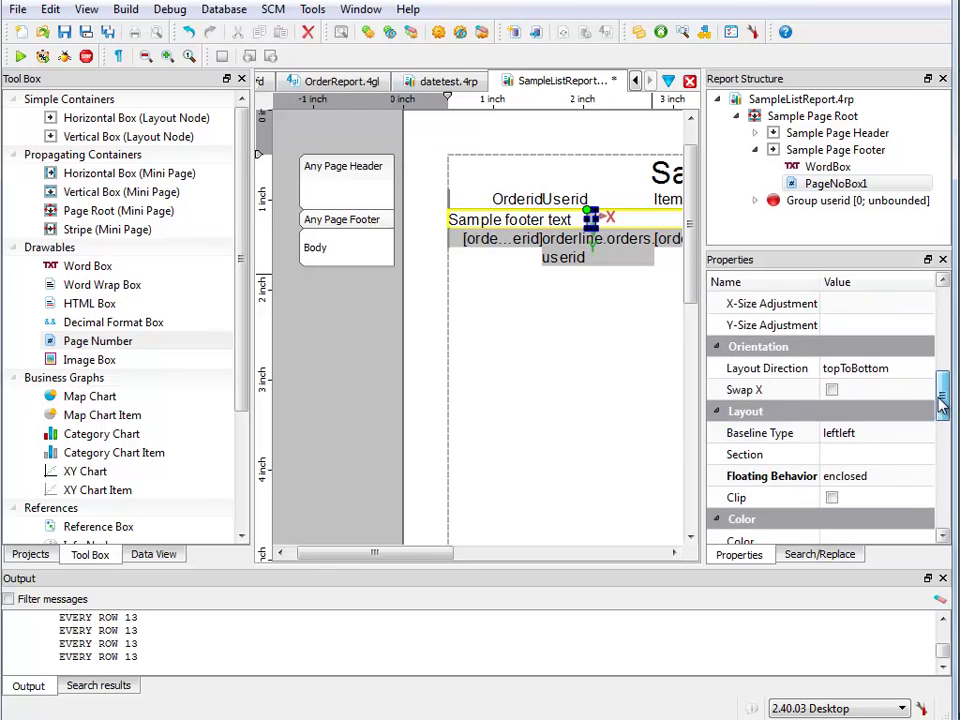
{"action": "left_click_drag", "start_coordinate": [941, 402], "coordinate": [941, 485]}
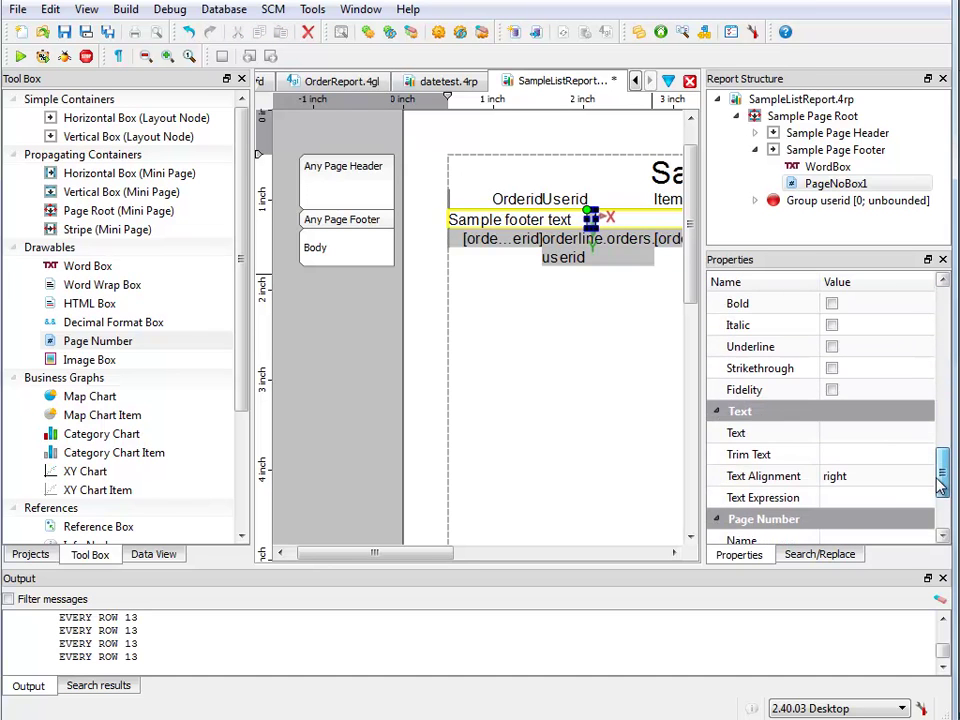
{"action": "left_click", "coordinate": [850, 497]}
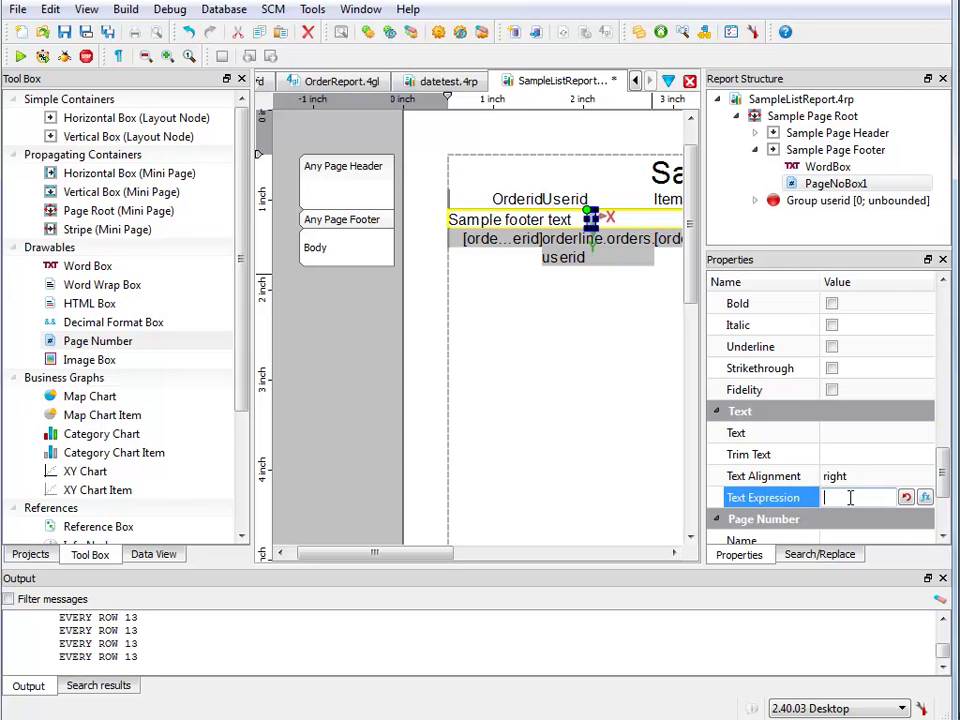
In the expression editor, enter "Page "+format( as the expression's start
{"action": "left_click", "coordinate": [925, 497]}
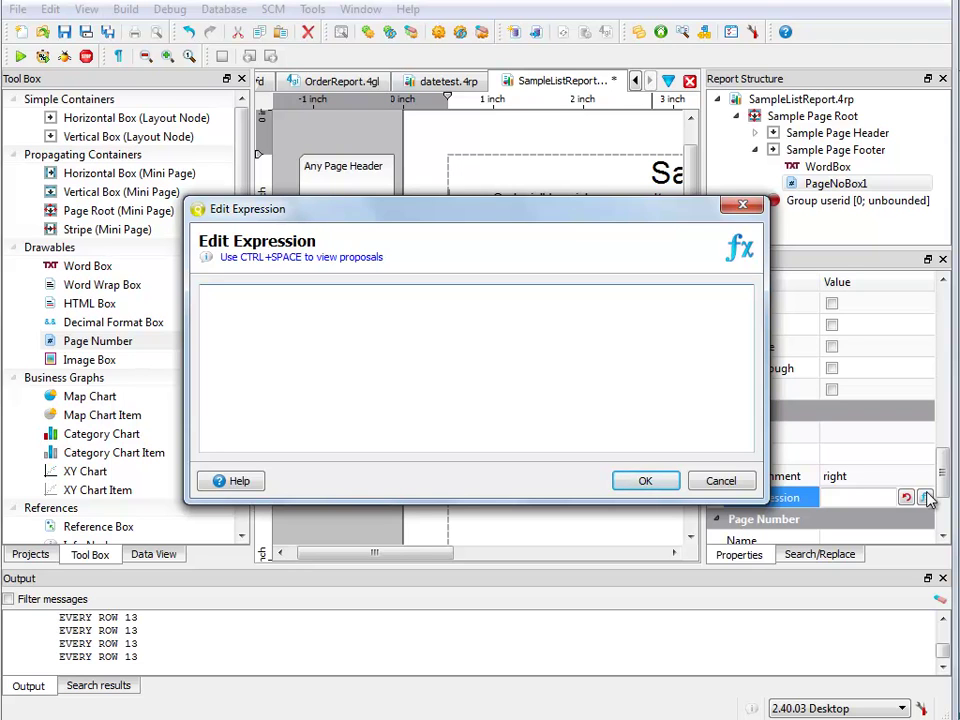
{"action": "type", "text": "\"page"}
{"action": "key", "text": "BackSpace"}
{"action": "key", "text": "BackSpace"}
{"action": "key", "text": "BackSpace"}
{"action": "key", "text": "BackSpace"}
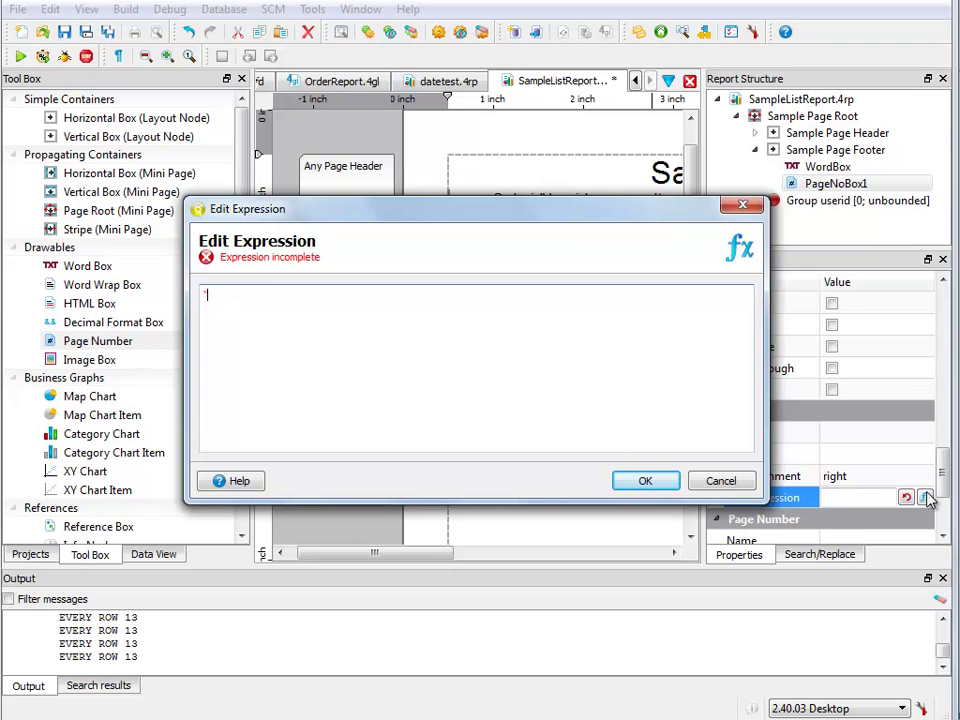
{"action": "type", "text": "Page \""}
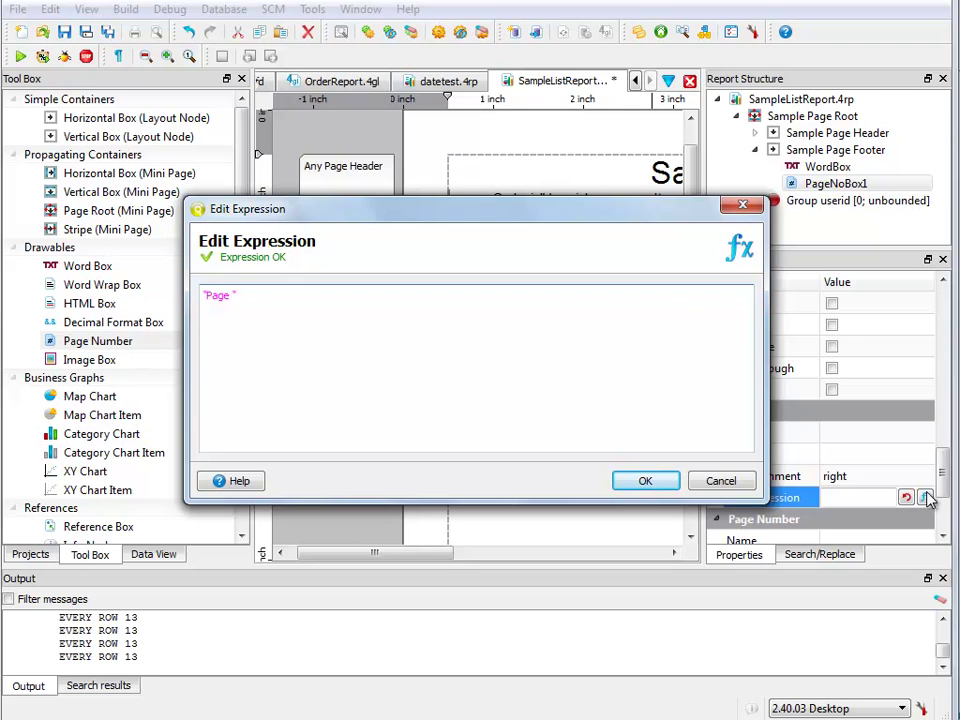
{"action": "type", "text": "+format"}
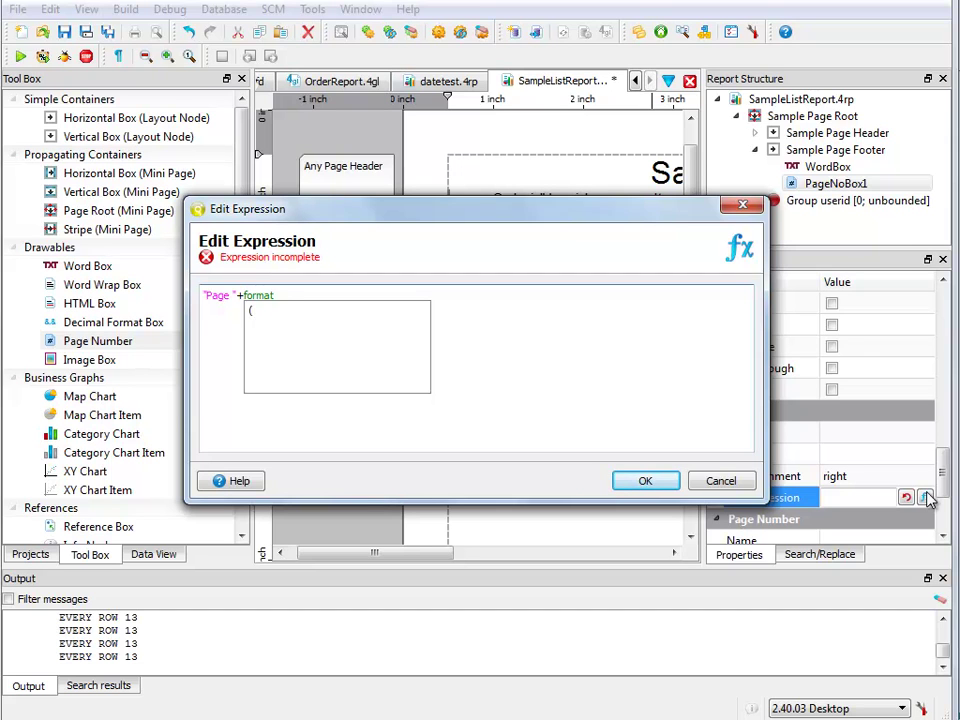
{"action": "key", "text": "Down"}
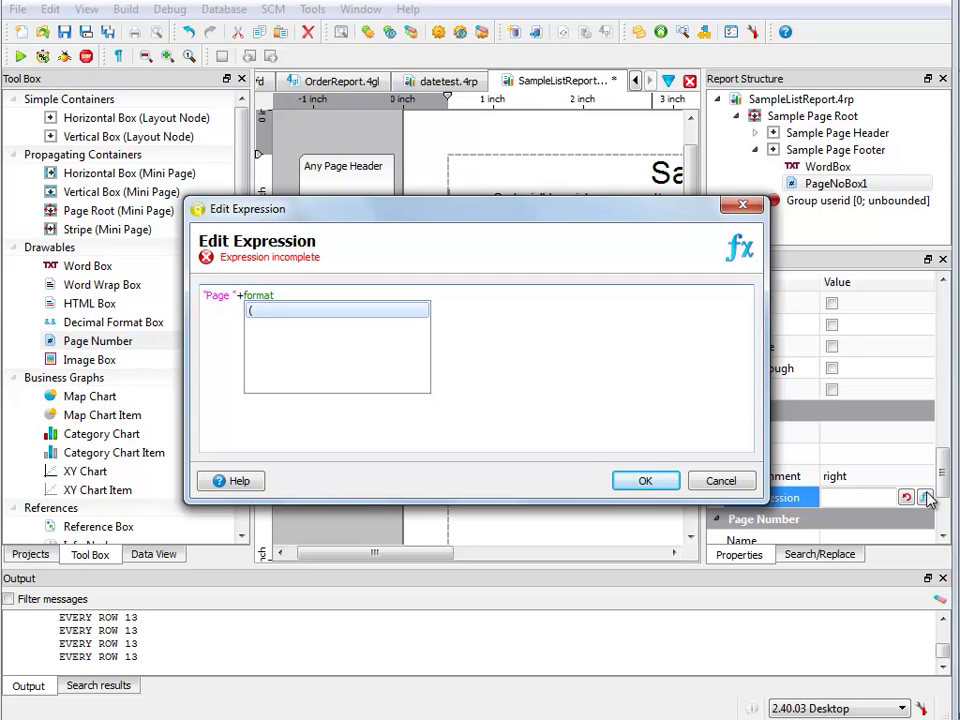
{"action": "key", "text": "Return"}
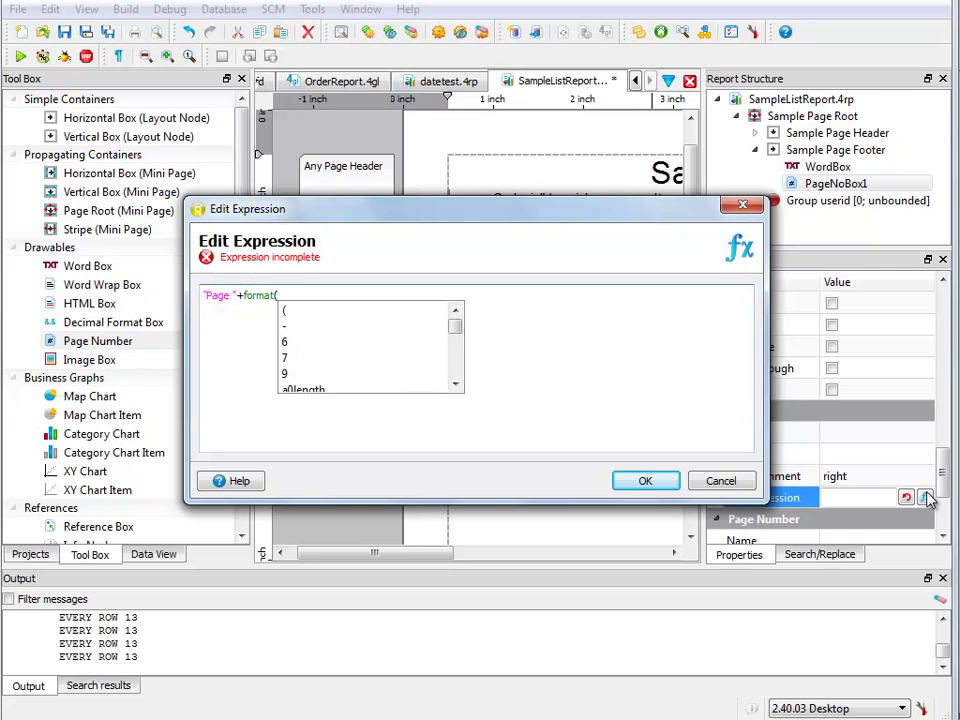
Add getPageNumber("Sample Page Root") as the format argument, followed by ,A
{"action": "type", "text": "get"}
{"action": "key", "text": "Down"}
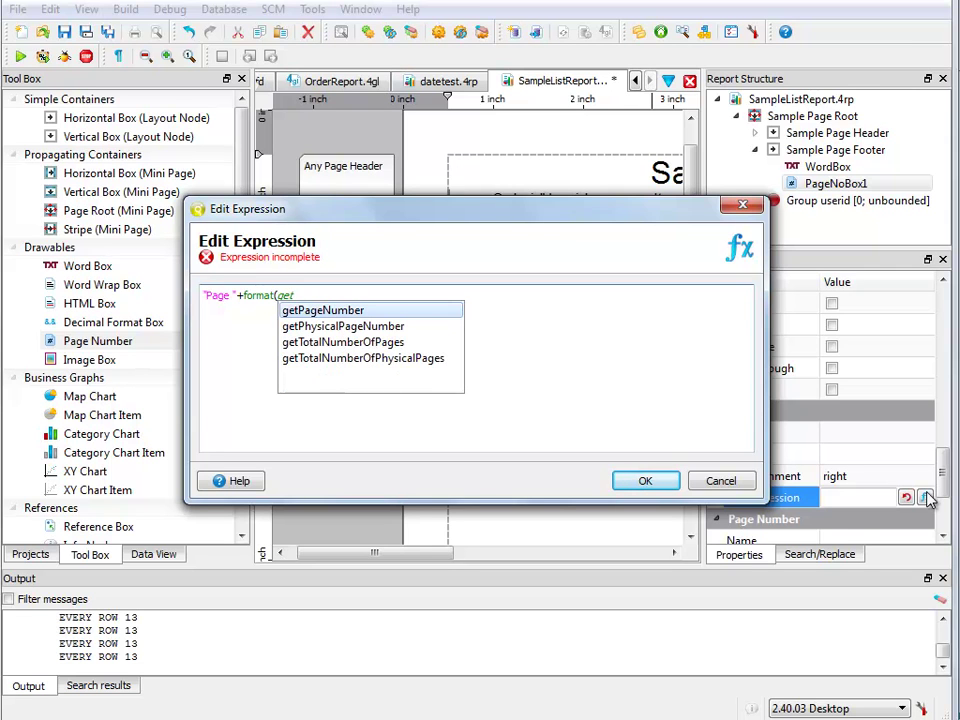
{"action": "key", "text": "Return"}
{"action": "key", "text": "Down"}
{"action": "key", "text": "Return"}
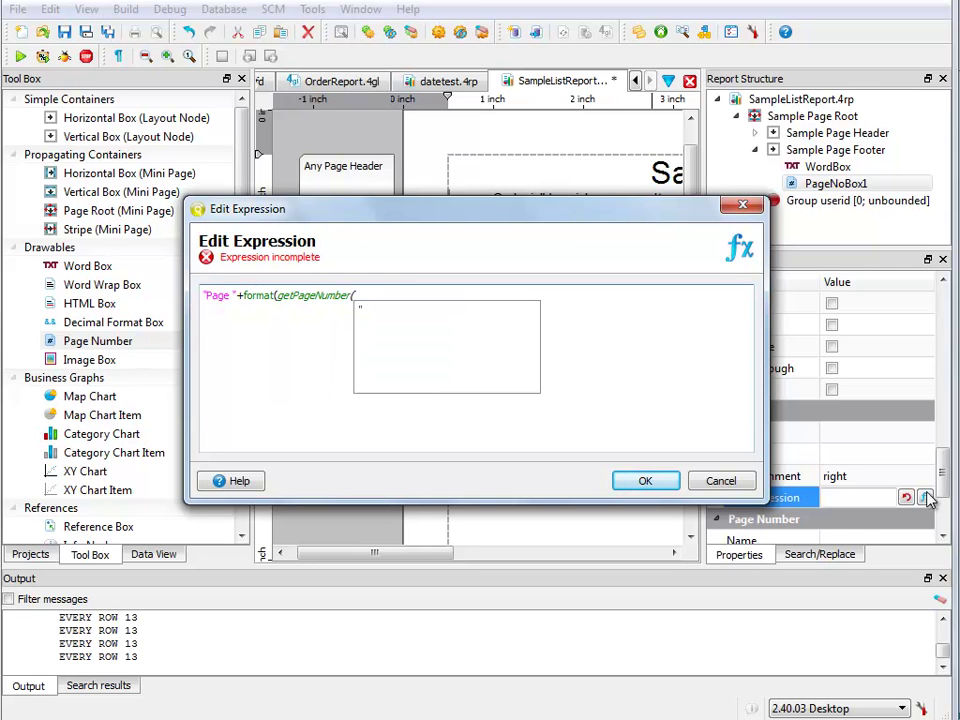
{"action": "key", "text": "Down"}
{"action": "key", "text": "Return"}
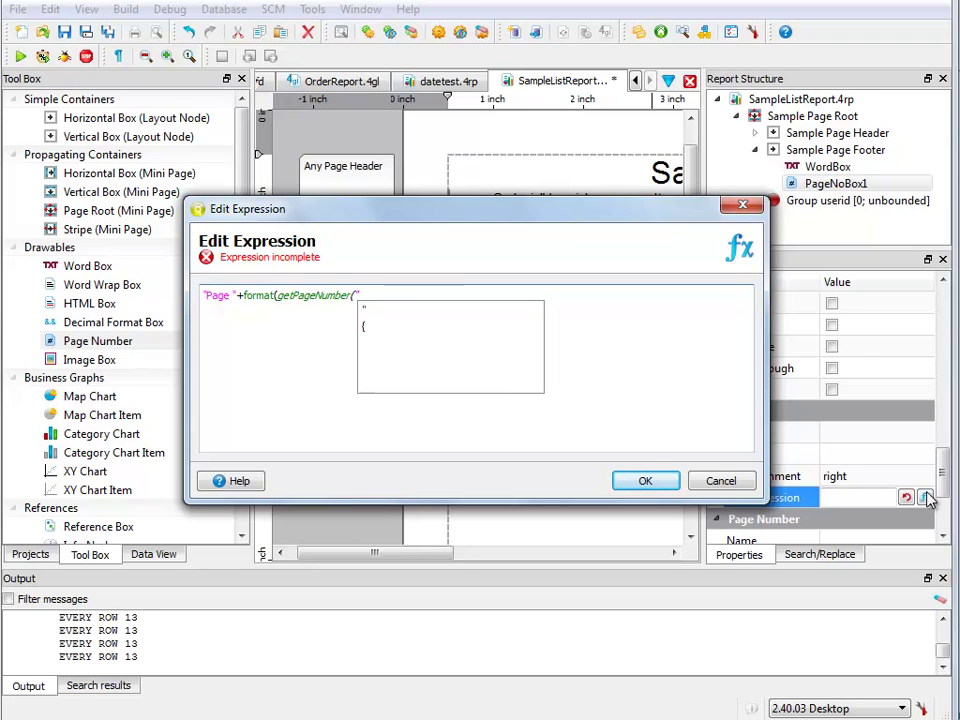
{"action": "type", "text": "Sample Page "}
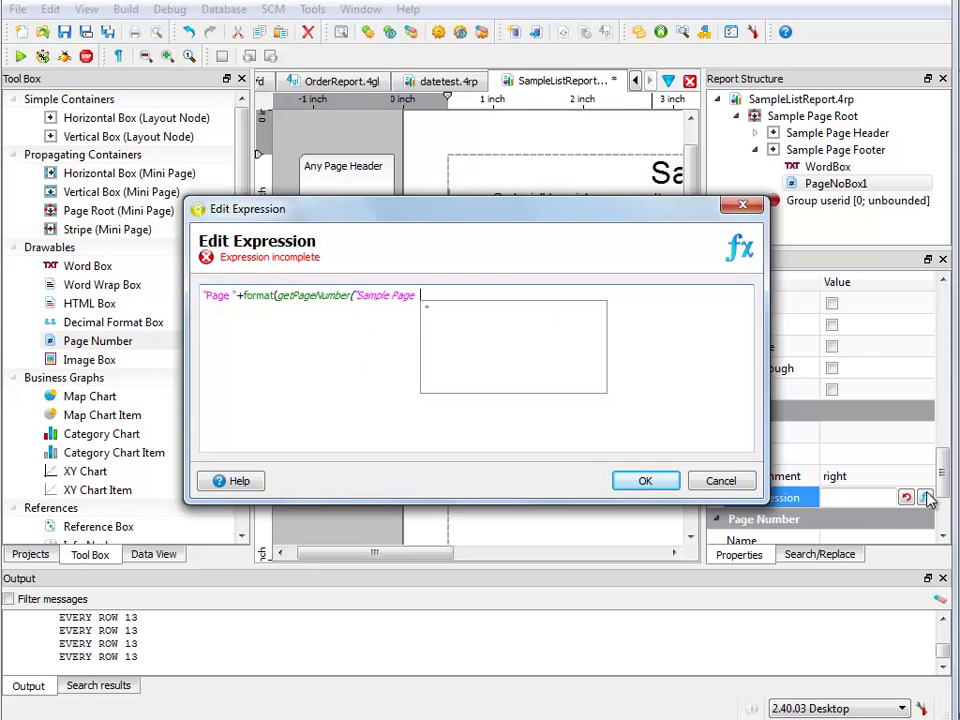
{"action": "type", "text": "Root\""}
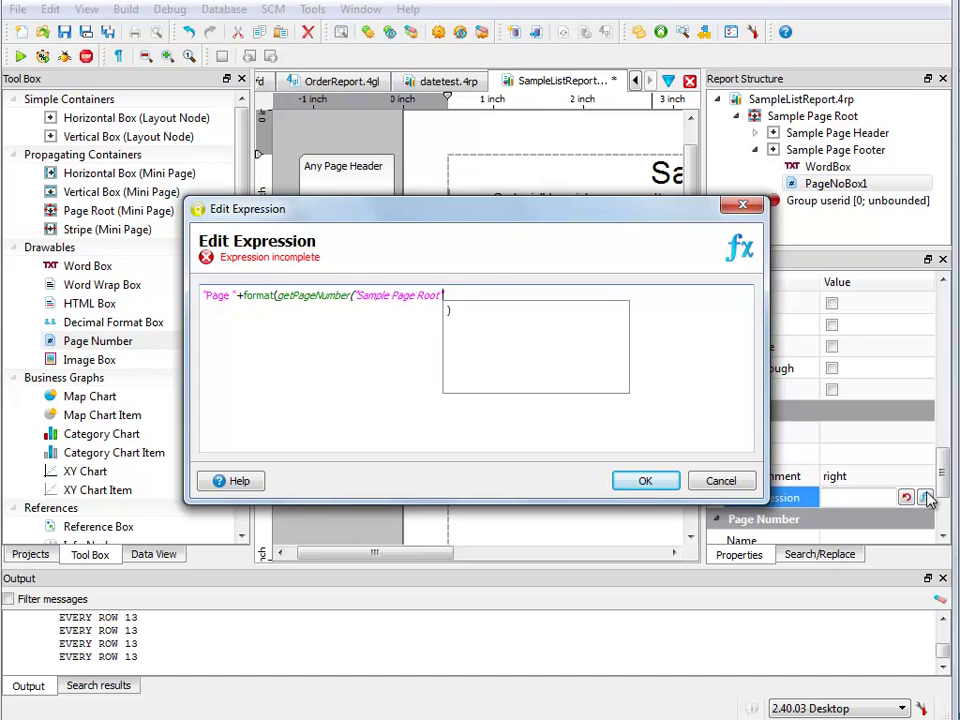
{"action": "type", "text": "),A"}
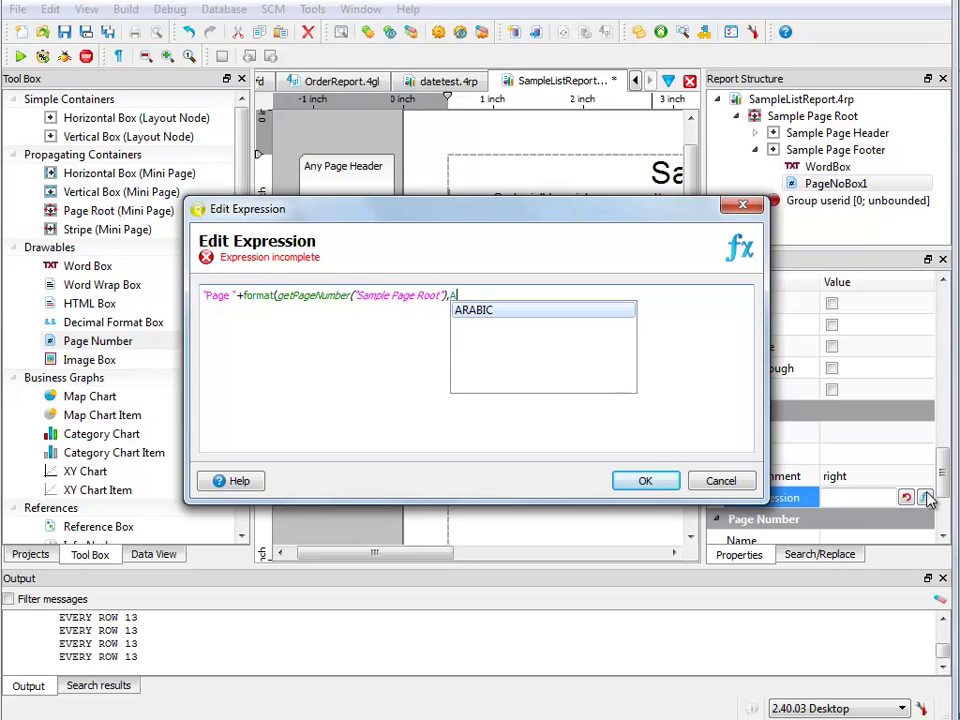
Choose ARABIC for the page number, then append +" of "+format(
{"action": "key", "text": "Return"}
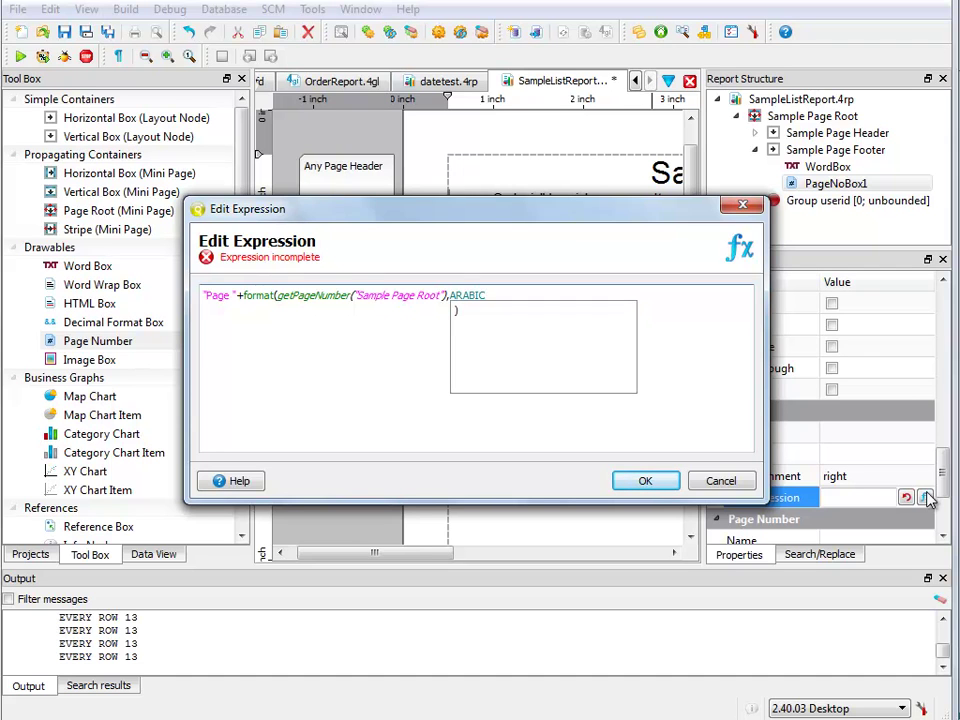
{"action": "type", "text": ")"}
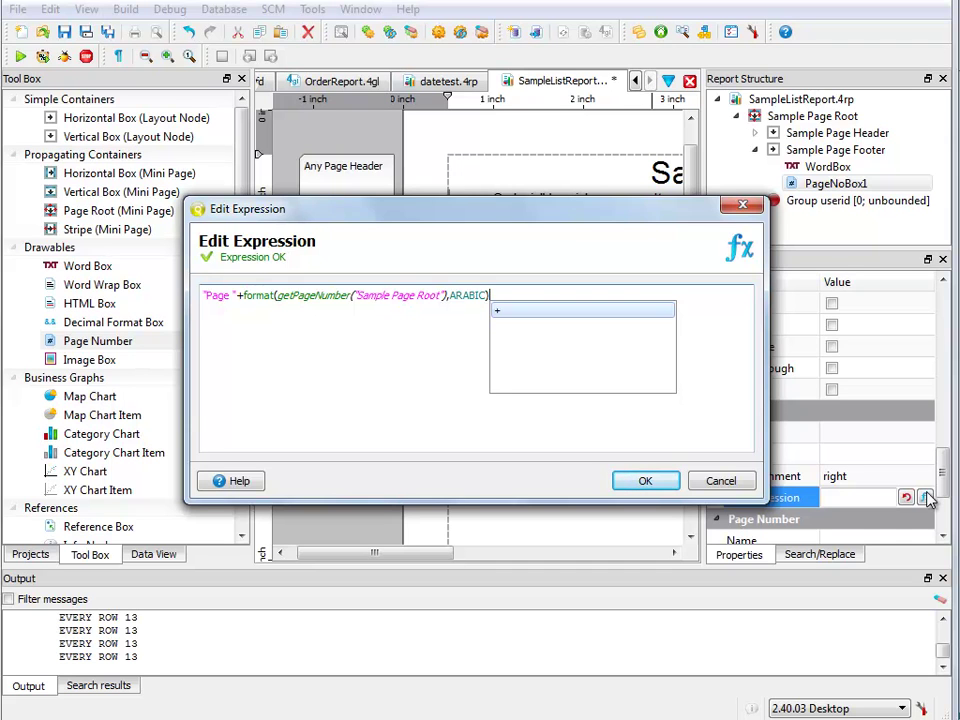
{"action": "type", "text": "+\""}
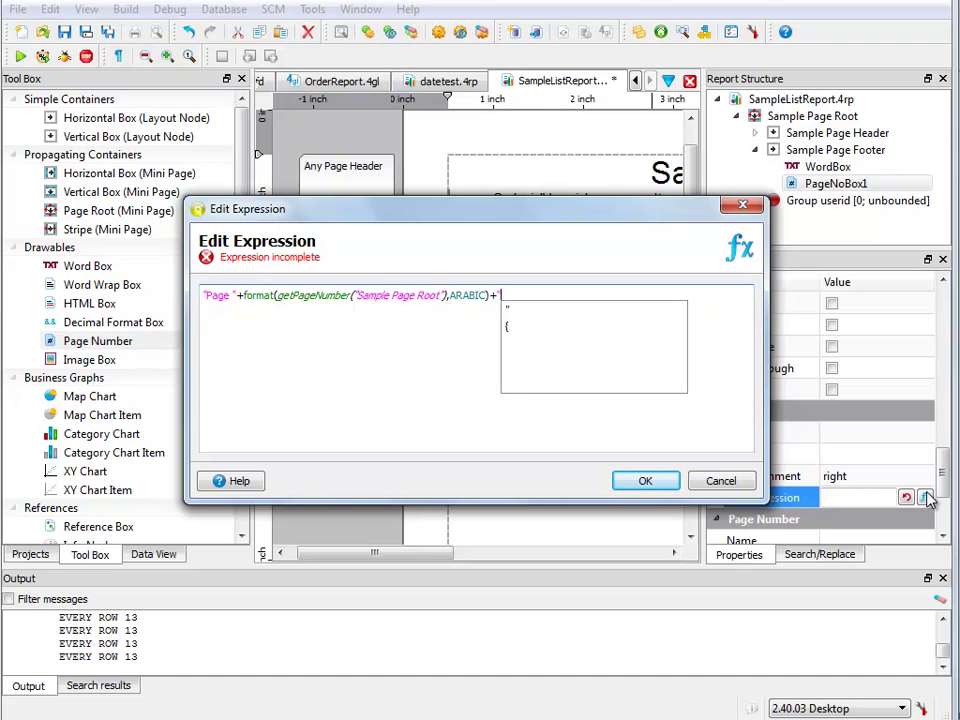
{"action": "type", "text": " of "}
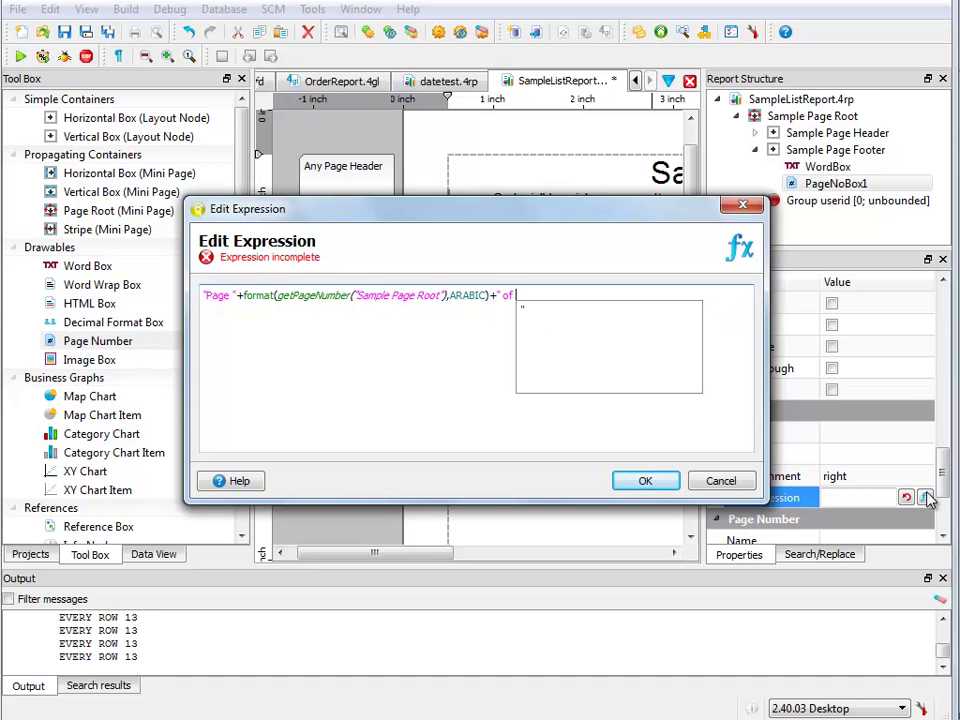
{"action": "type", "text": "\"+"}
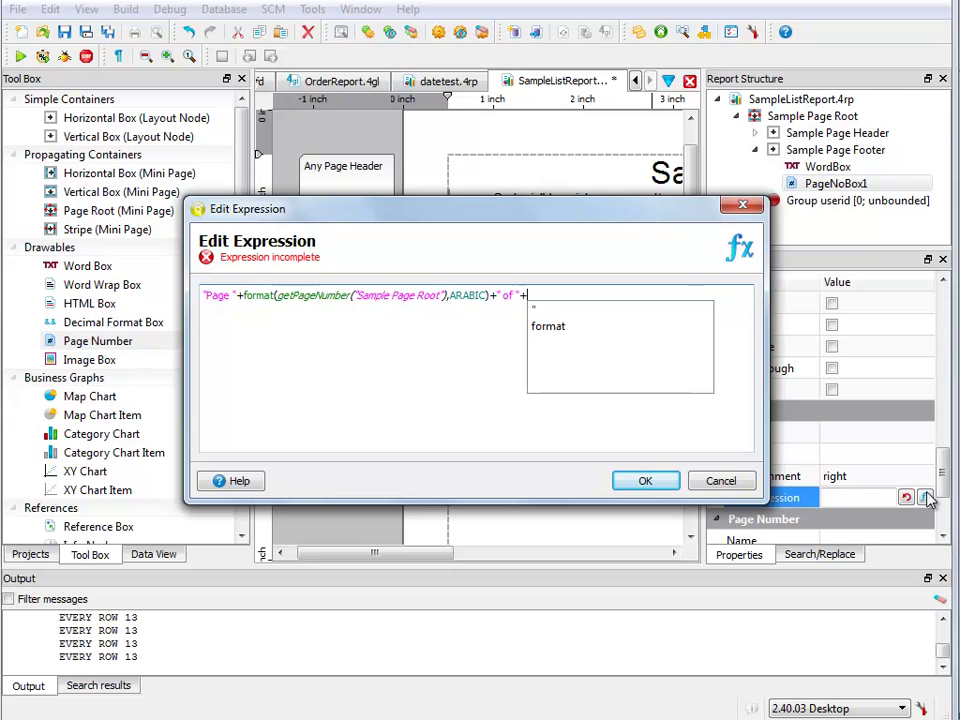
{"action": "key", "text": "Down"}
{"action": "key", "text": "Down"}
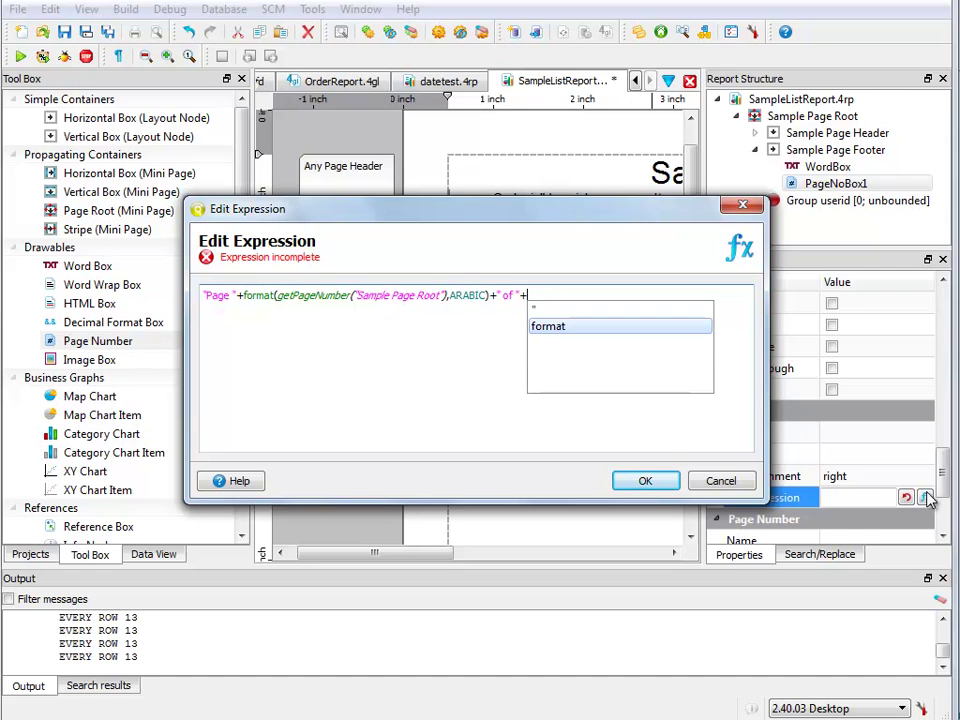
{"action": "key", "text": "Return"}
{"action": "key", "text": "Down"}
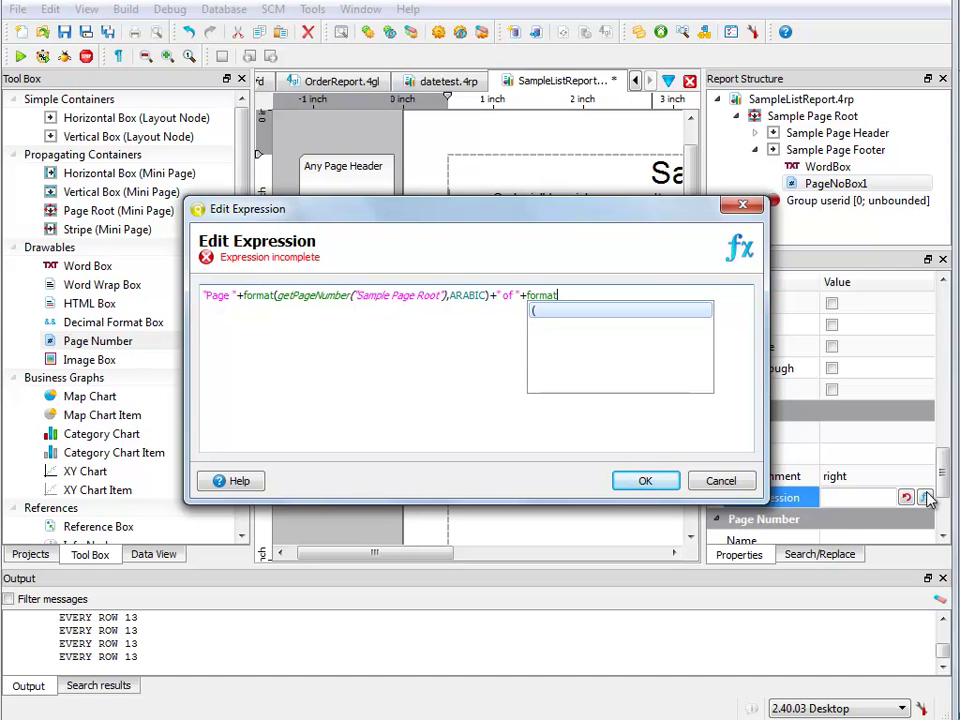
{"action": "key", "text": "Return"}
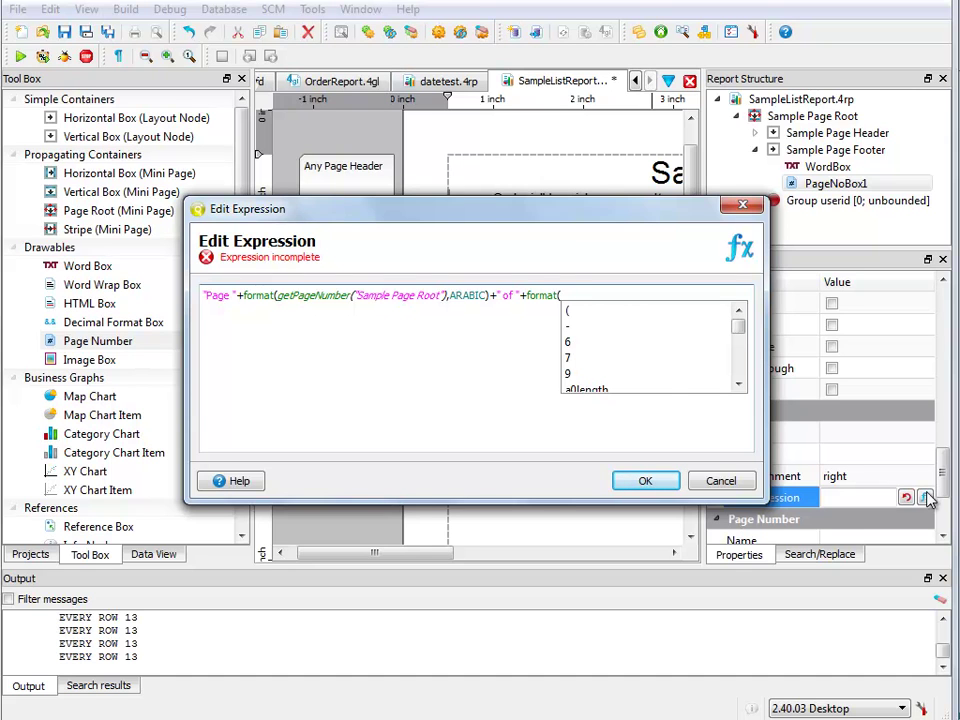
Finish with getTotalNumberOfPages("Sample Page Root") formatted as ARABIC, closing the parenthesis
{"action": "type", "text": "get"}
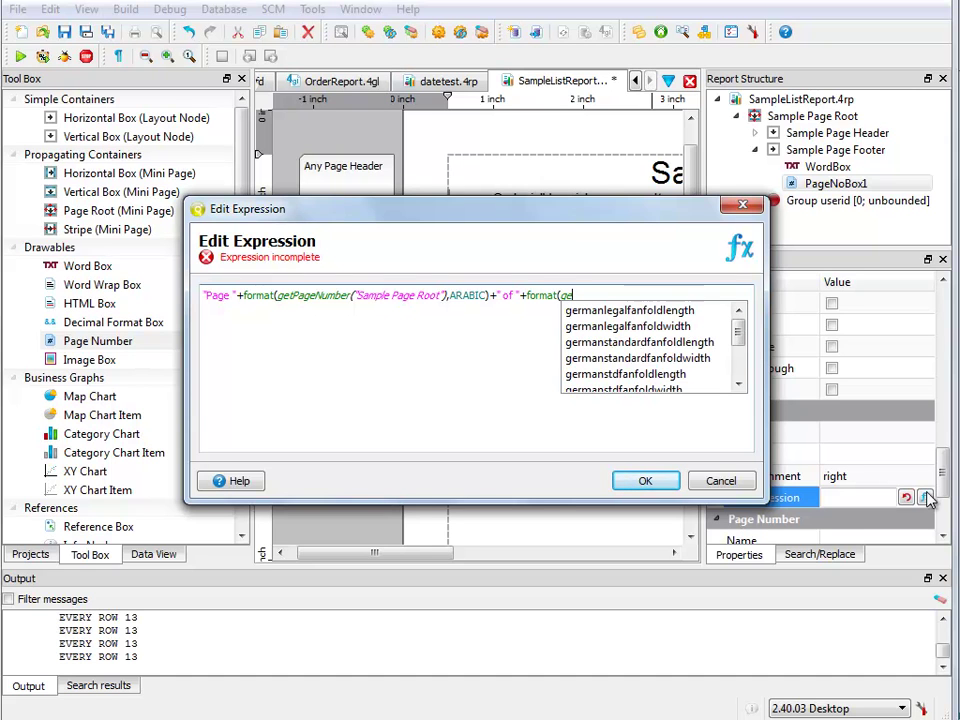
{"action": "key", "text": "Down"}
{"action": "key", "text": "Down"}
{"action": "key", "text": "Down"}
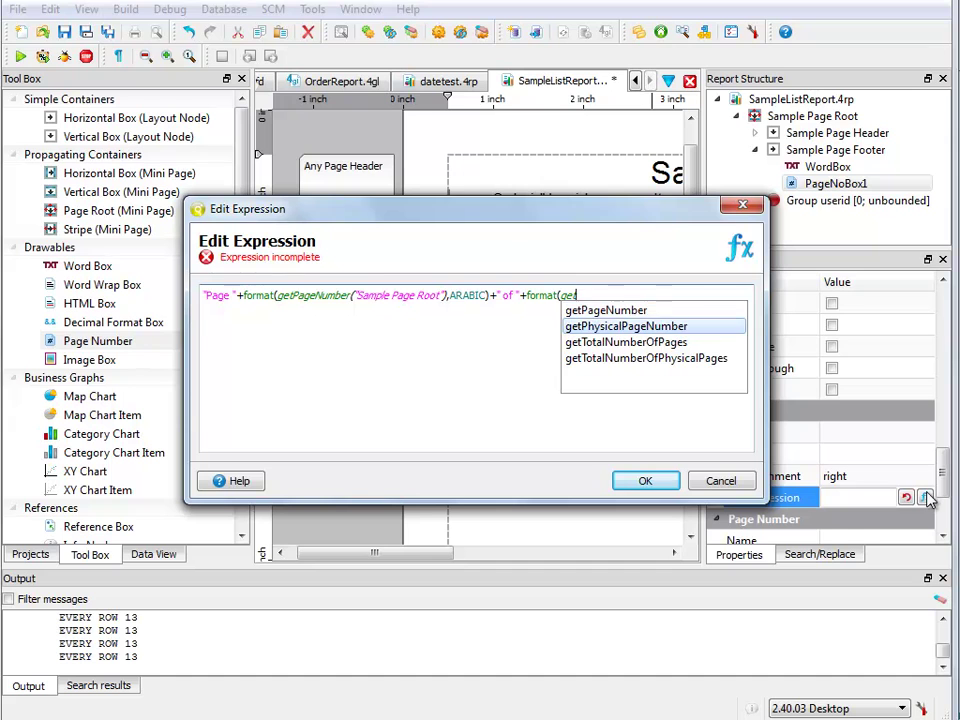
{"action": "key", "text": "Return"}
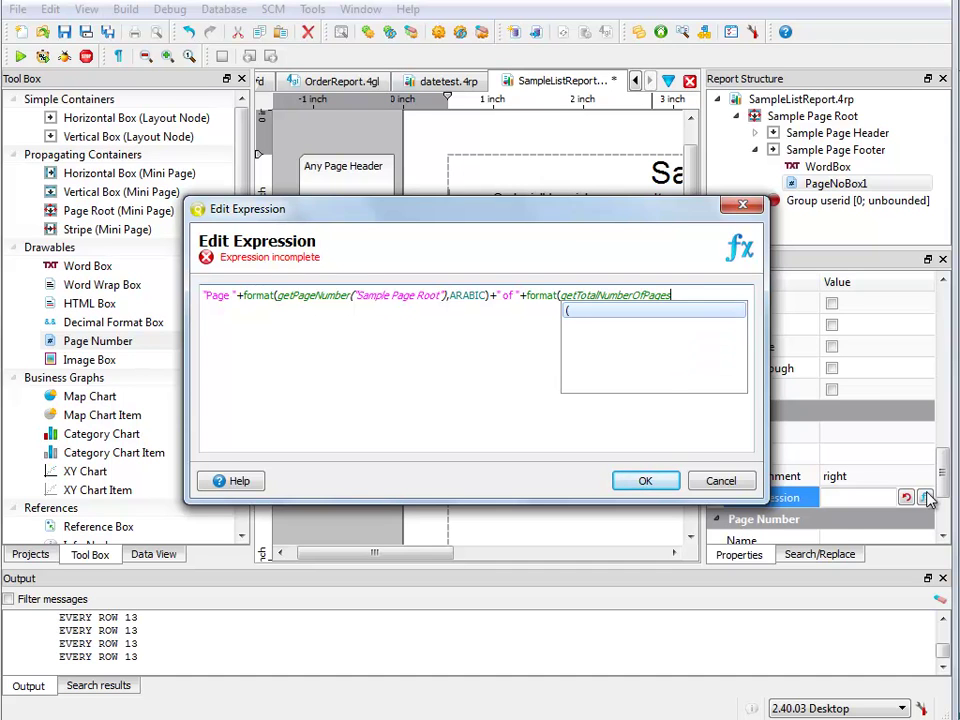
{"action": "type", "text": "\""}
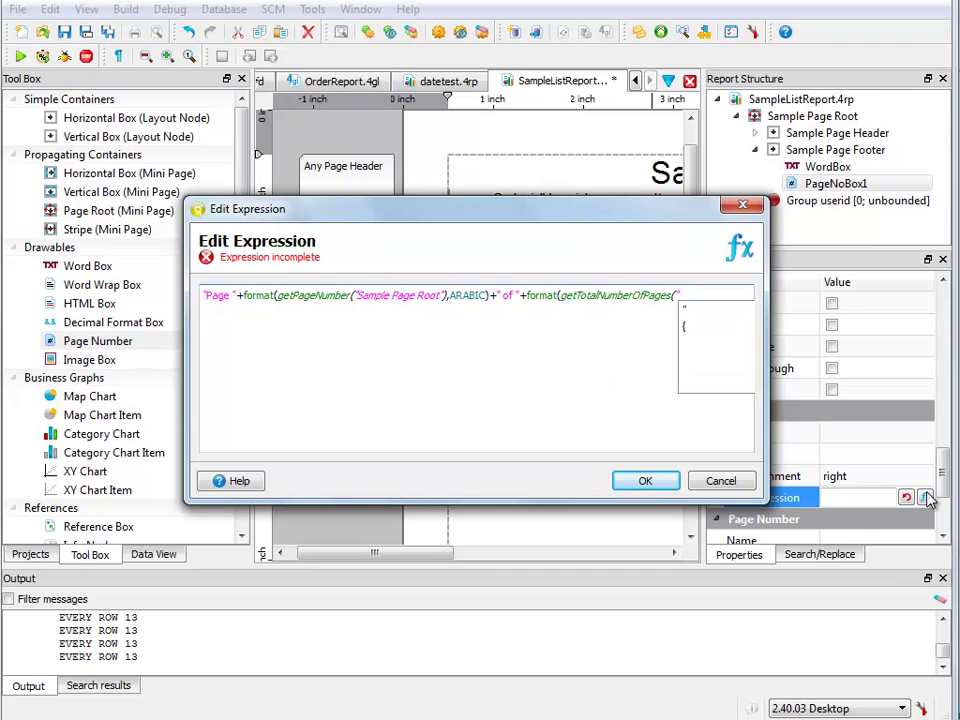
{"action": "type", "text": "Sample Page Roo"}
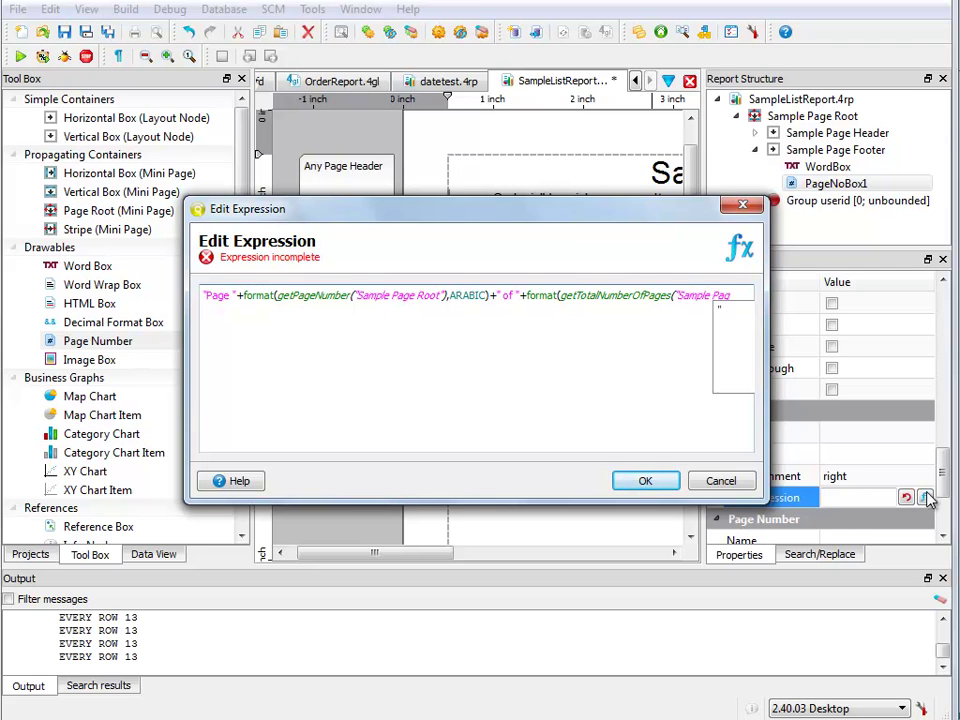
{"action": "type", "text": "t\""}
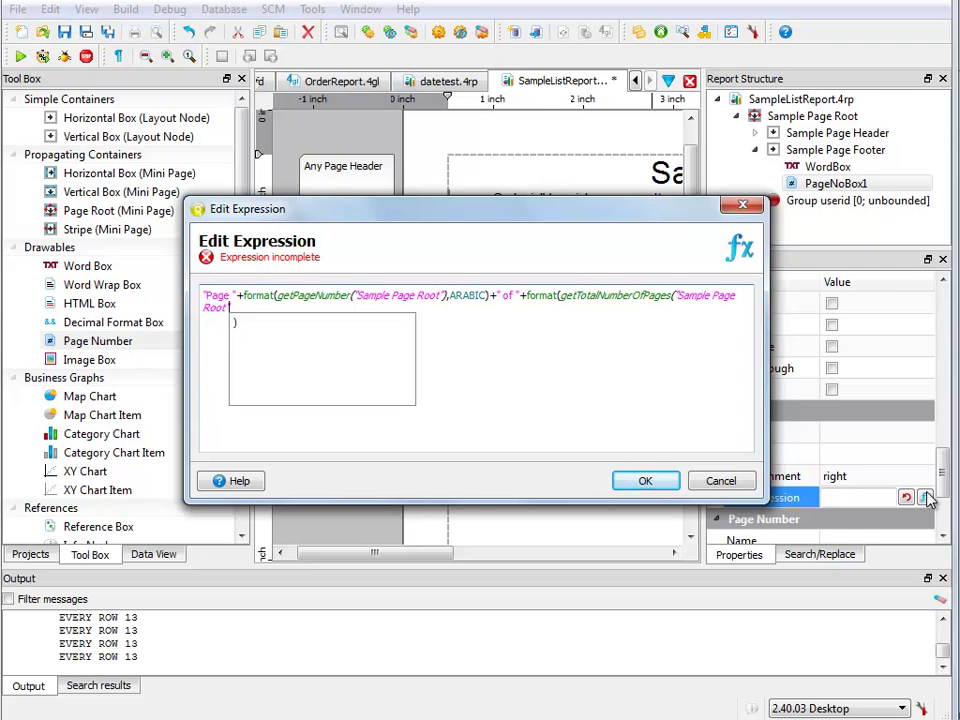
{"action": "type", "text": "),"}
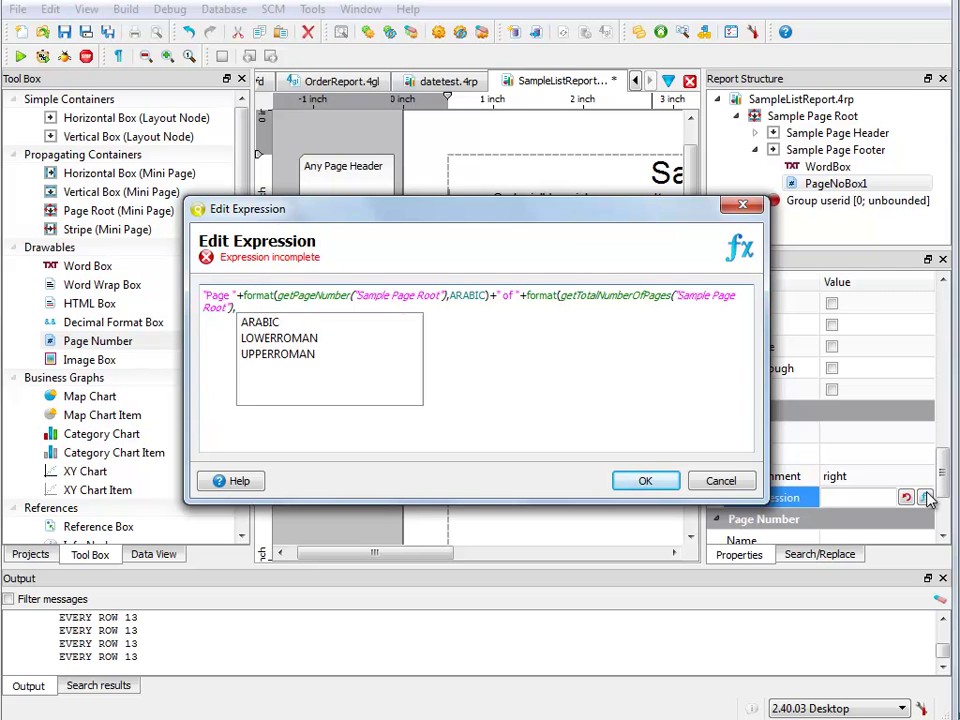
{"action": "key", "text": "Down"}
{"action": "key", "text": "Return"}
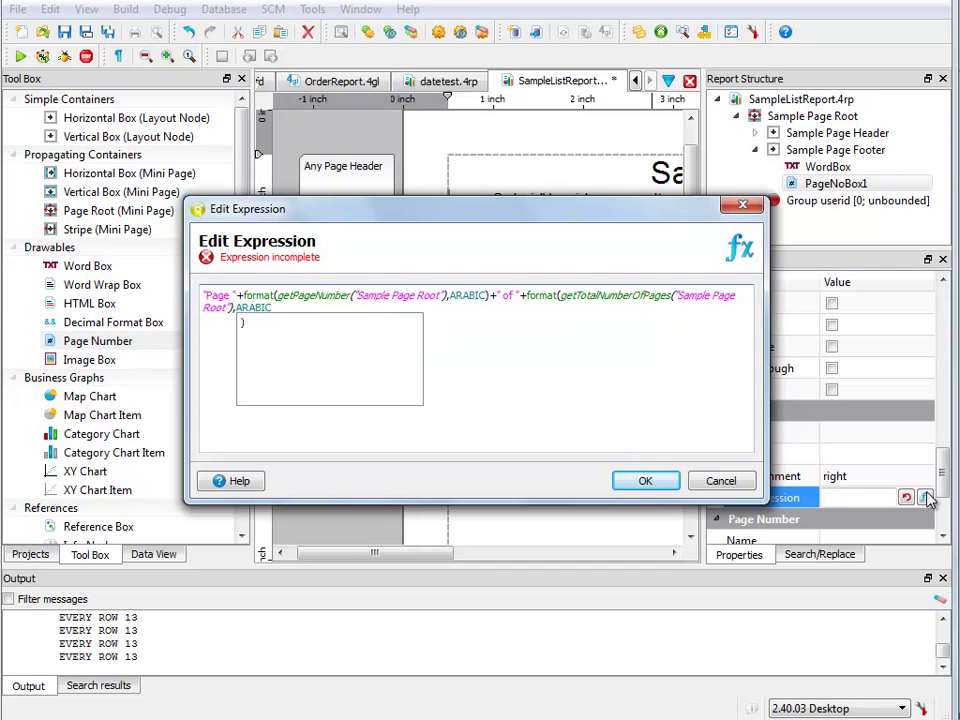
{"action": "type", "text": ")"}
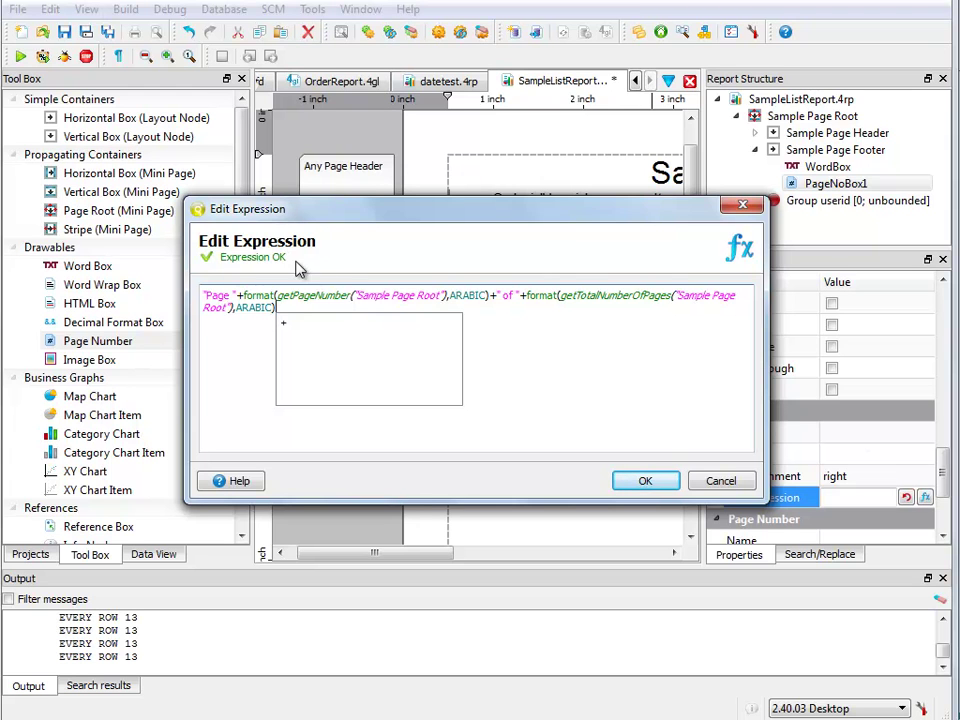
Confirm the finished page number expression and save the report design
{"action": "left_click", "coordinate": [645, 481]}
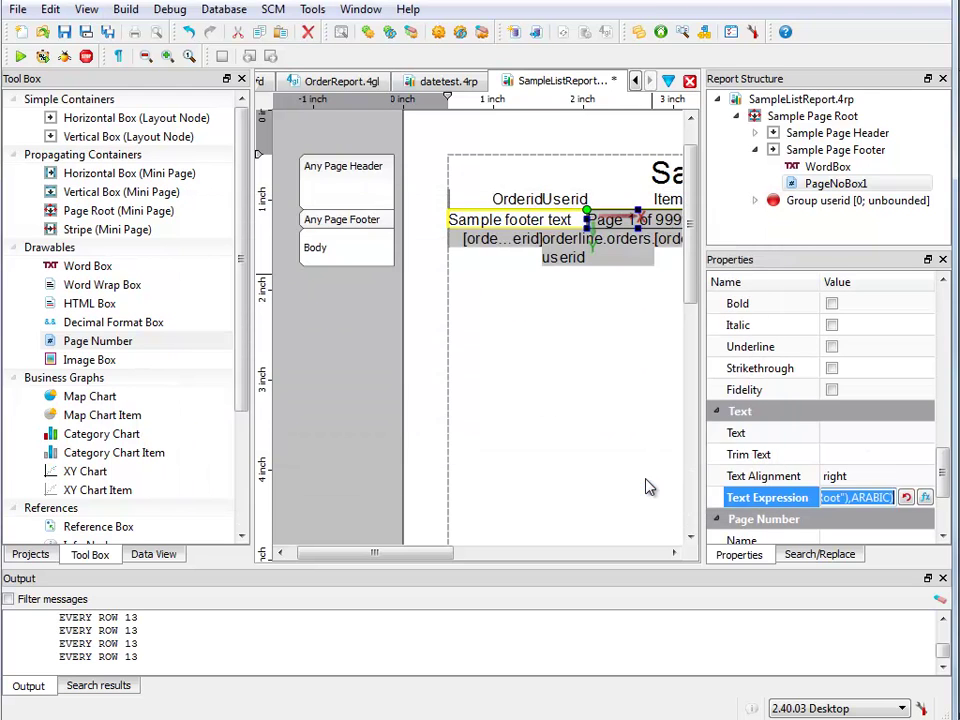
{"action": "left_click_drag", "start_coordinate": [420, 566], "coordinate": [472, 560]}
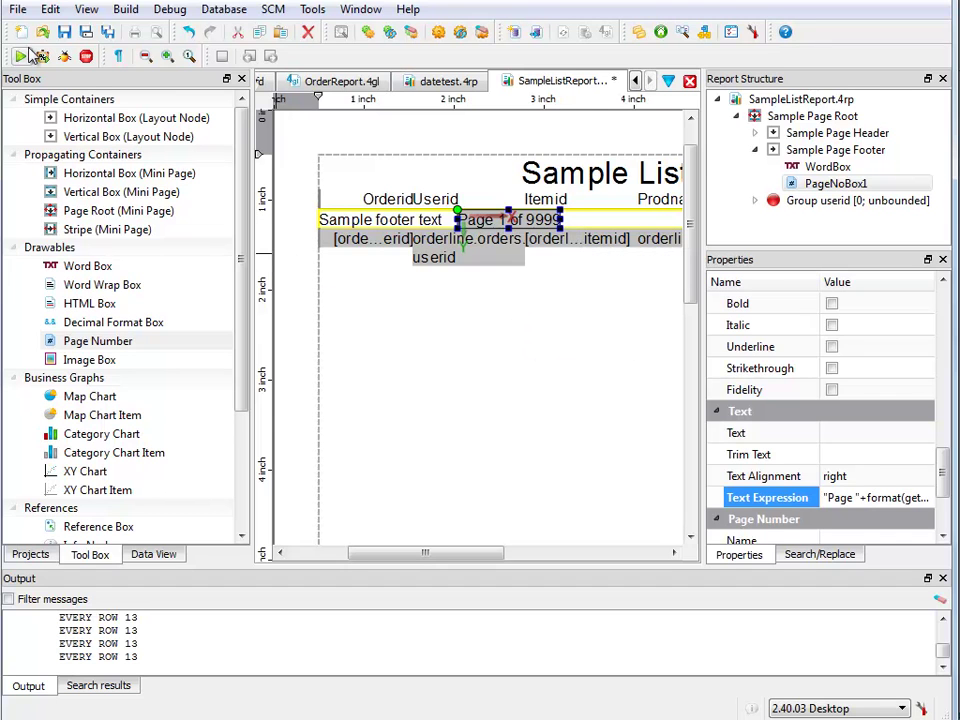
{"action": "left_click", "coordinate": [64, 33]}
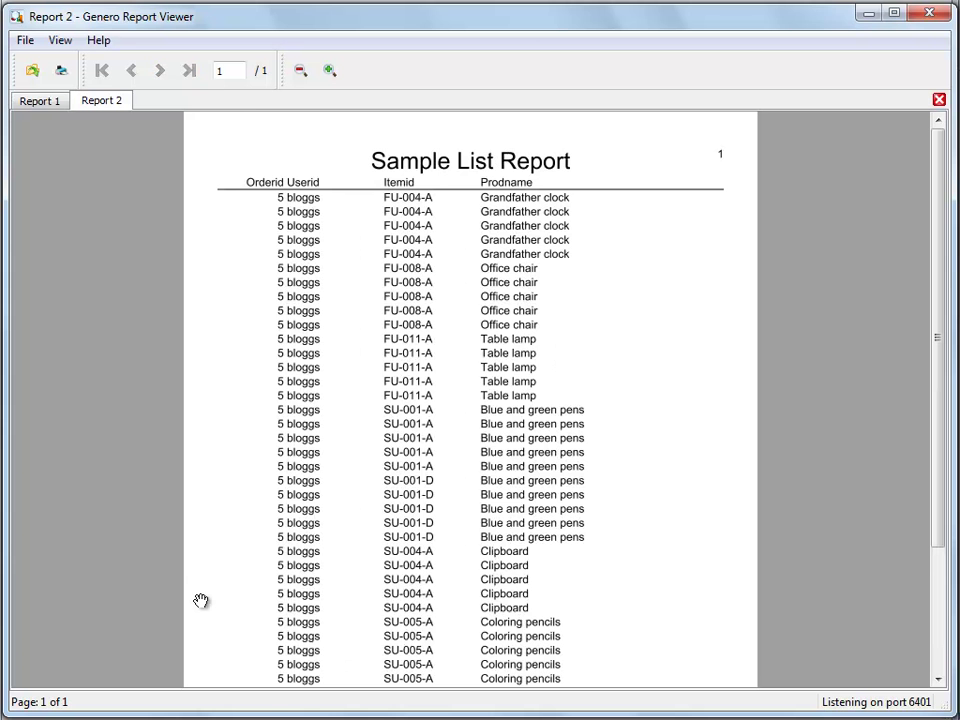
Go to page 2 of the 8-page preview and check its footer reads 'Page 2 of 8'
{"action": "scroll", "coordinate": [290, 560], "scroll_direction": "down", "scroll_amount": 3}
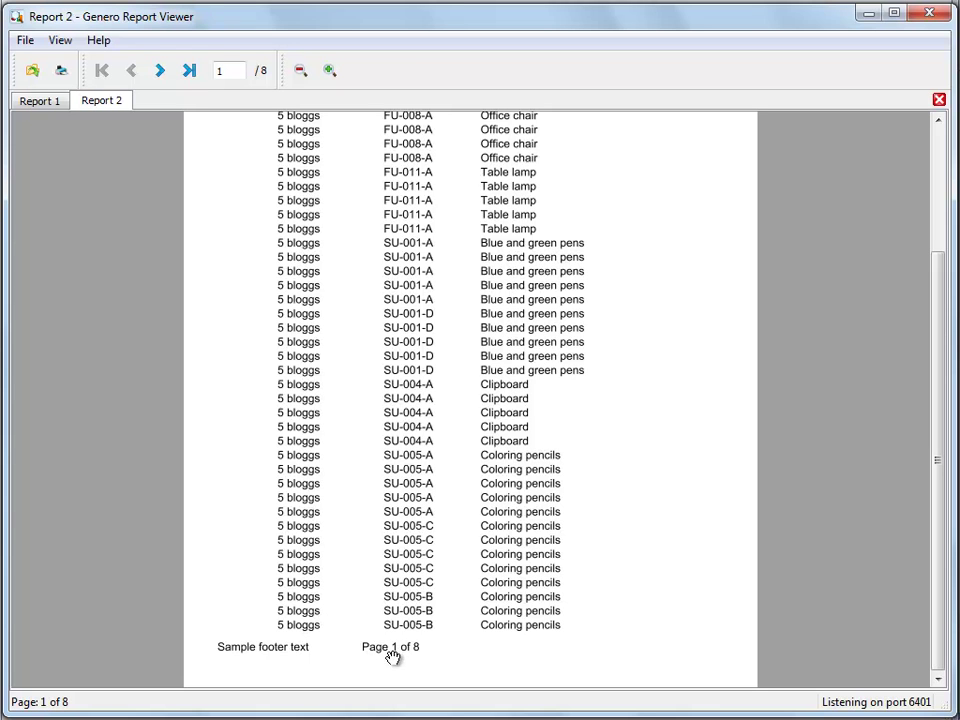
{"action": "left_click", "coordinate": [161, 71]}
{"action": "scroll", "coordinate": [370, 245], "scroll_direction": "down", "scroll_amount": 3}
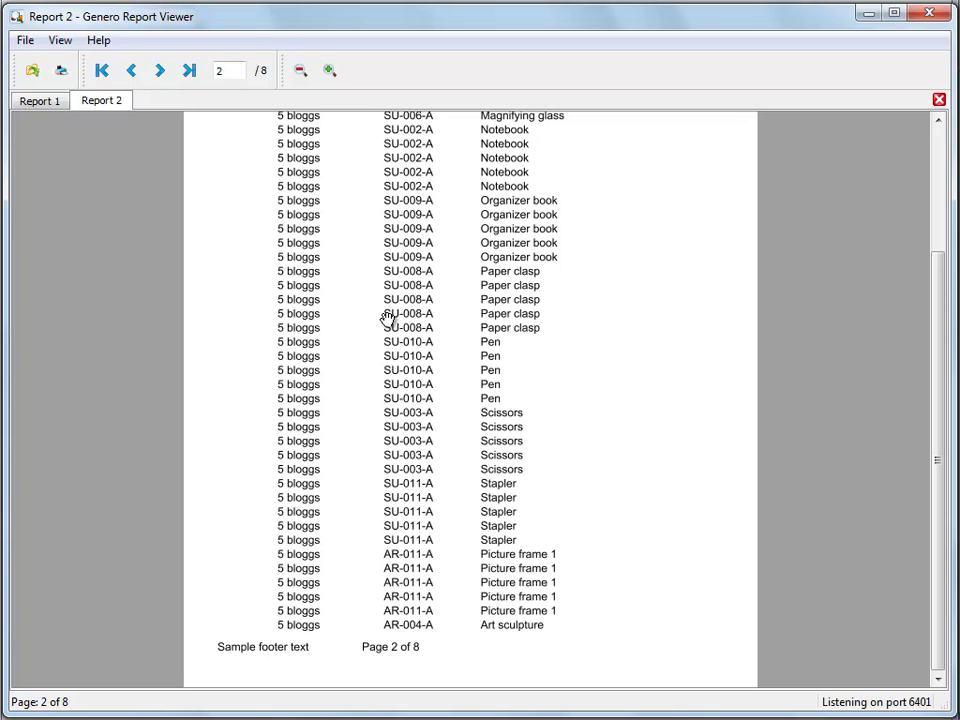